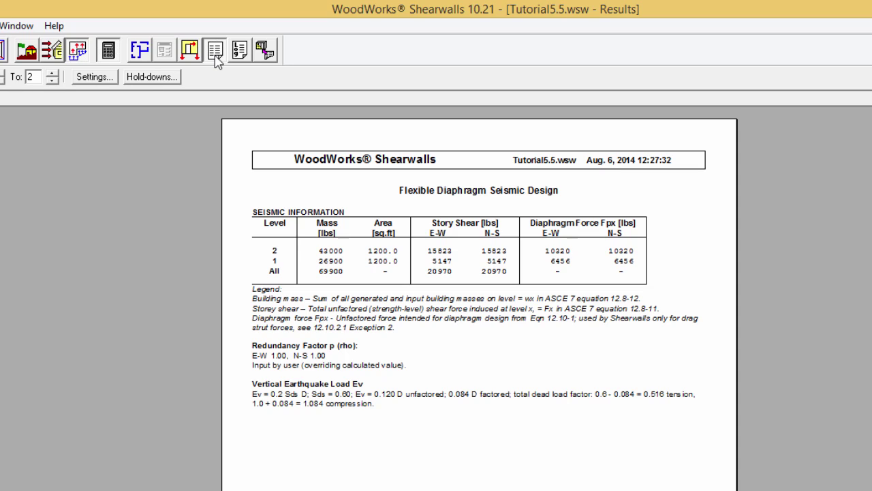
Review the Load Generation Site Information, then close it to return to the flexible seismic report.
left_click(27, 52)
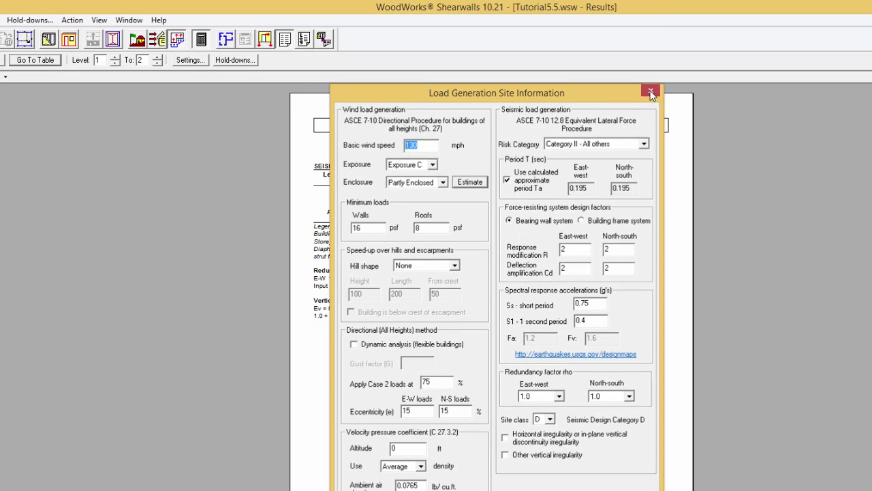
left_click(651, 92)
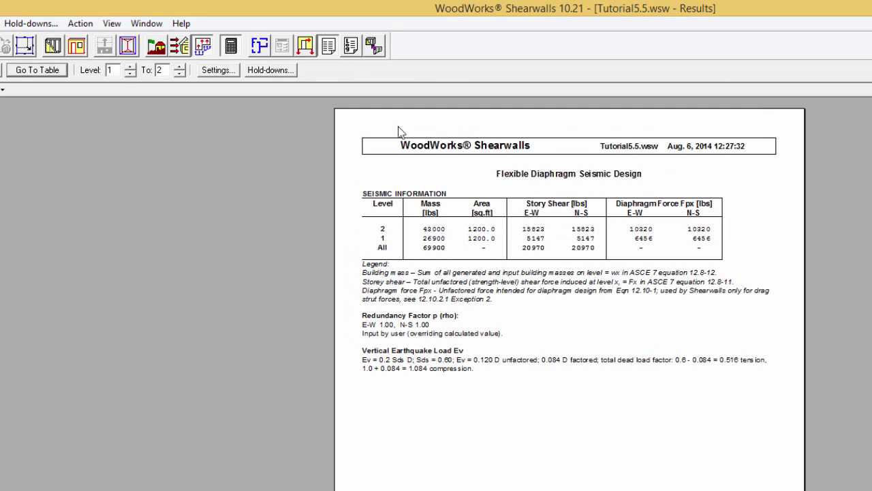
Show the Seismic Design > Flexible Diaphragm Design > Hold-down Design table.
left_click(43, 71)
mouse_move(80, 156)
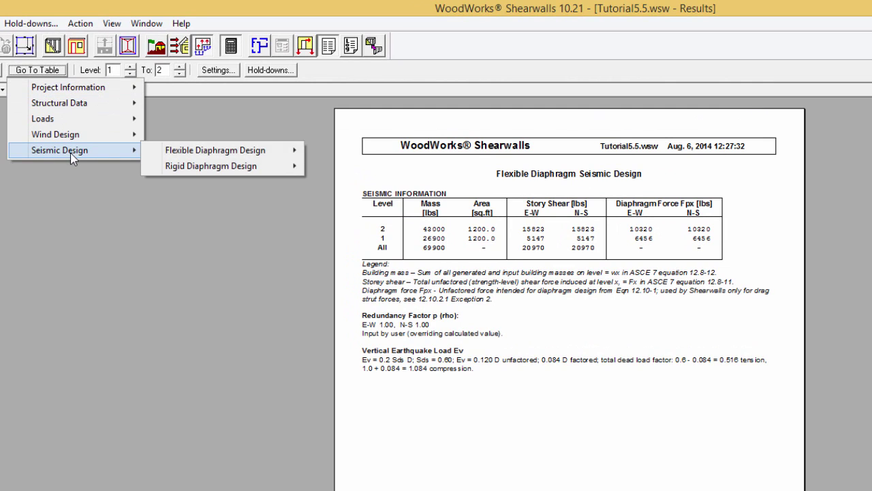
mouse_move(262, 153)
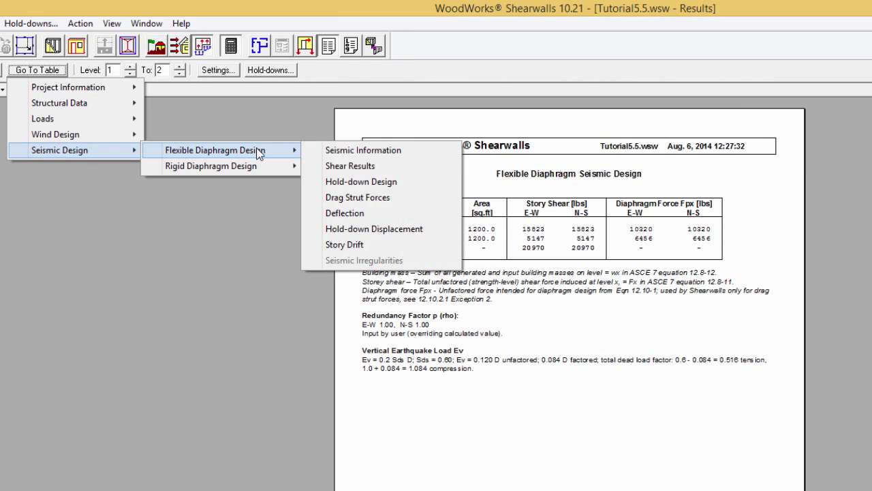
left_click(360, 182)
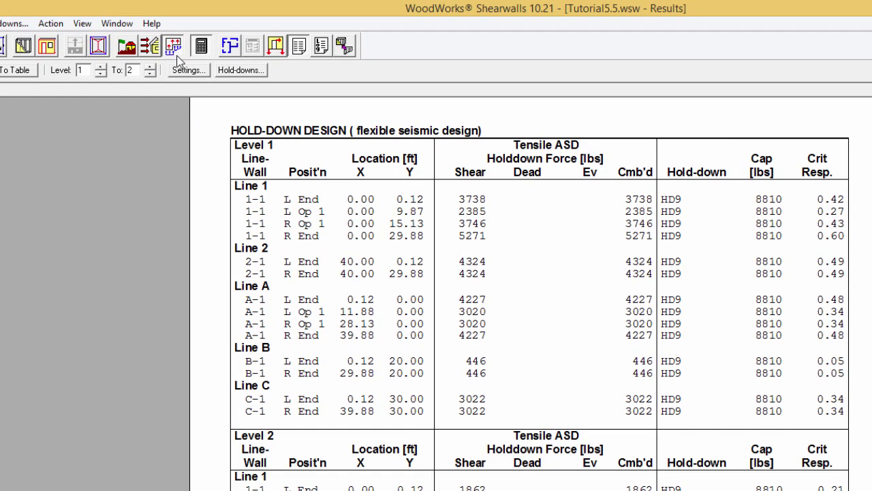
In Plan View Load Input, add a 1000 lb dead point load on Wall Line A at X = 0.
left_click(174, 49)
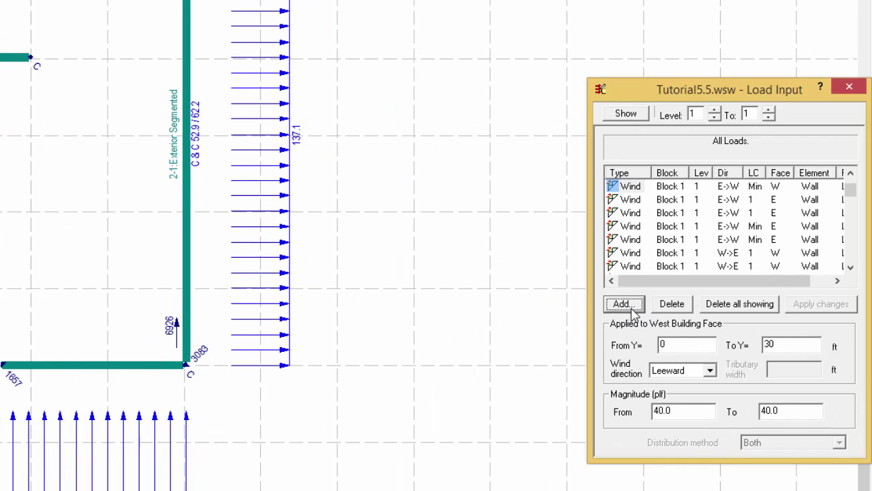
left_click(631, 311)
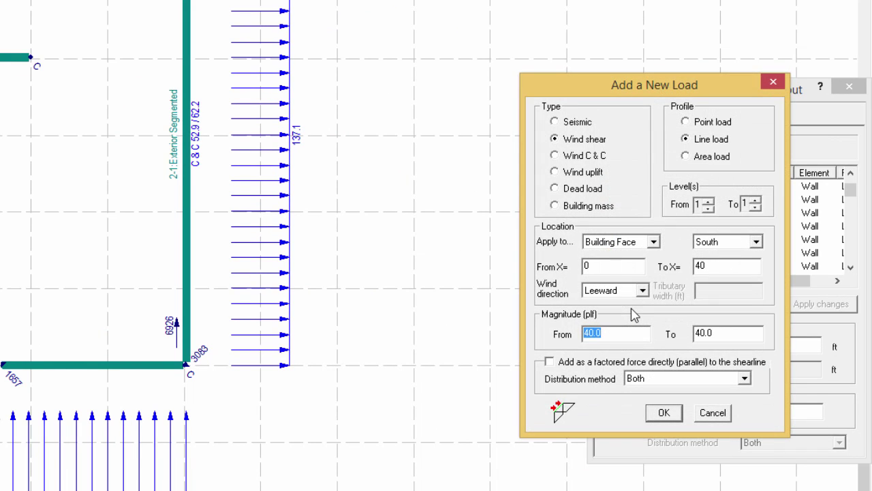
left_click(556, 191)
left_click(686, 122)
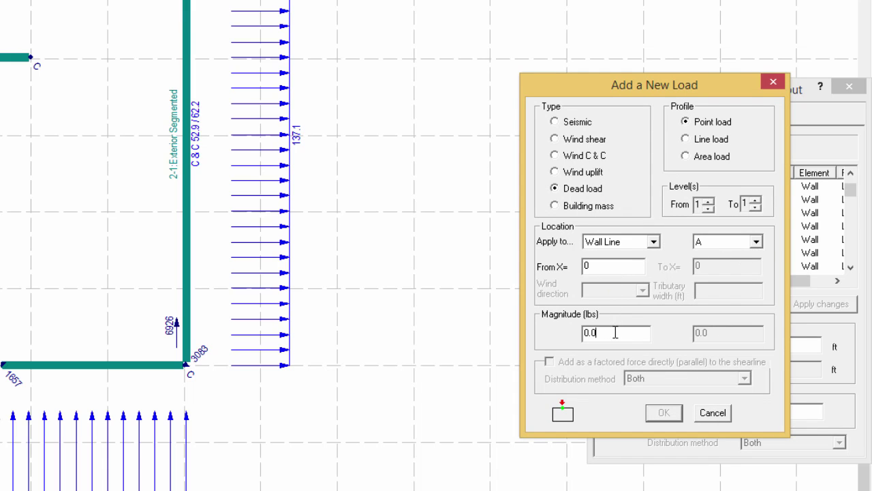
left_click_drag(616, 332, 563, 333)
type("1000")
left_click(664, 413)
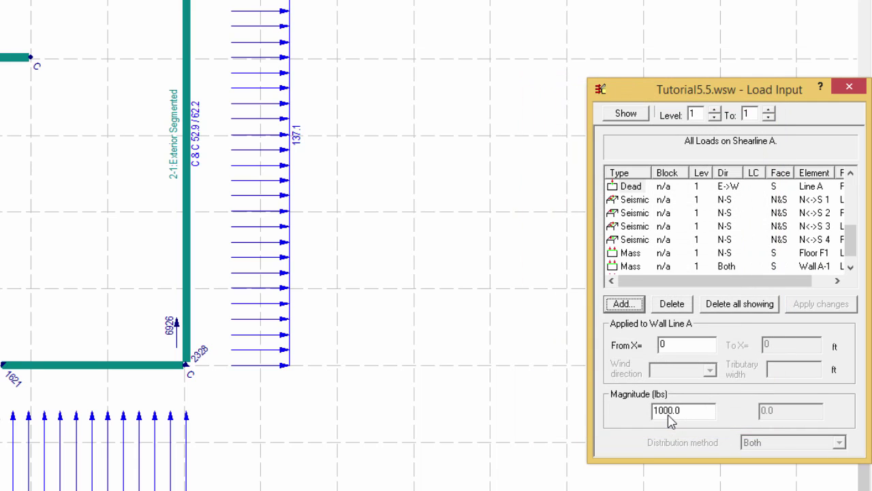
Add a second 1000 lb dead point load on Wall Line A at X = 18 ft.
left_click(635, 305)
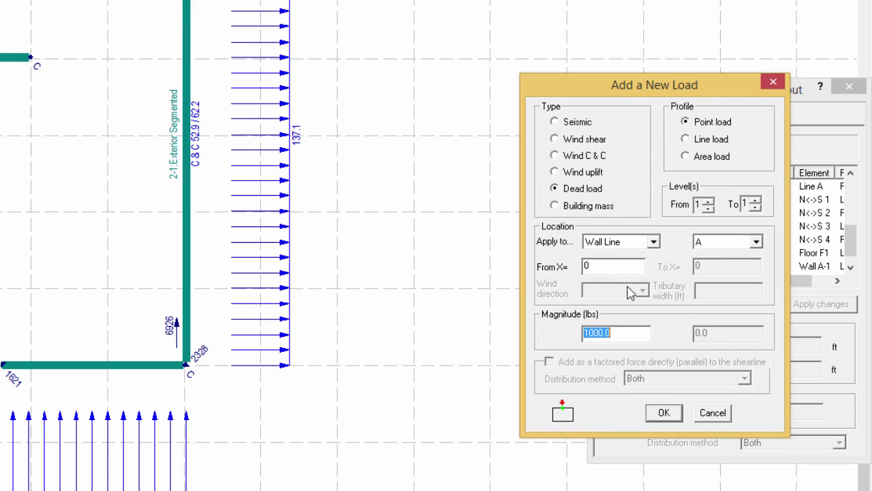
key("shift+Tab")
type("18")
left_click(667, 416)
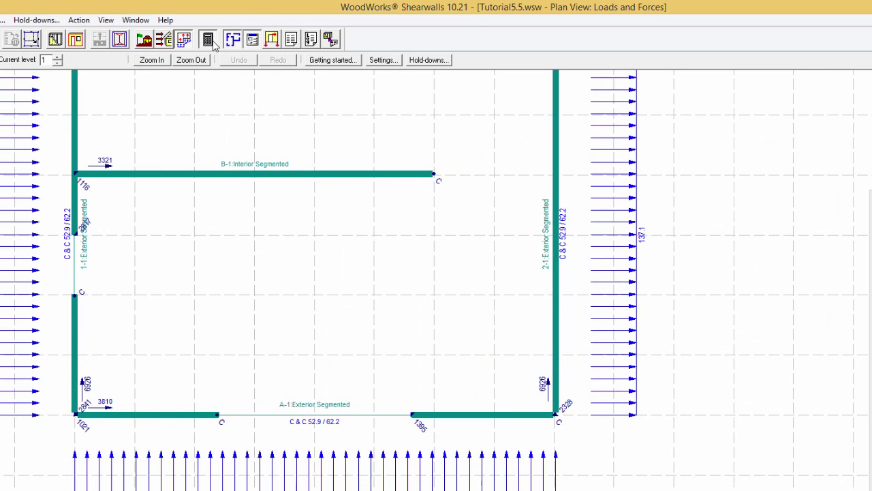
Rerun the design and reopen the flexible seismic Hold-down Design table to see the new dead loads.
left_click(213, 42)
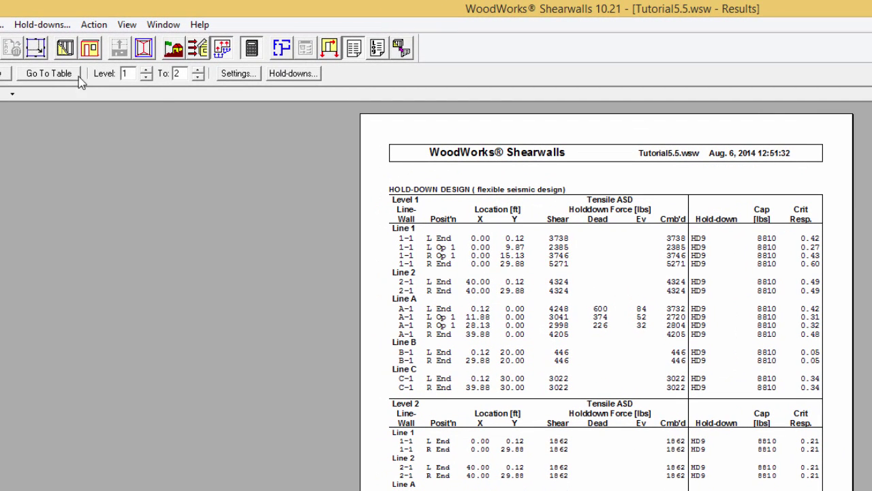
left_click(58, 60)
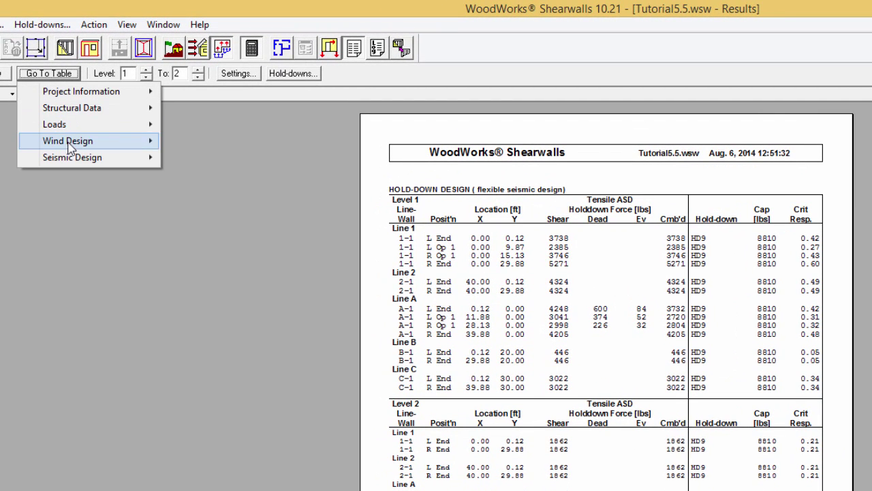
mouse_move(74, 156)
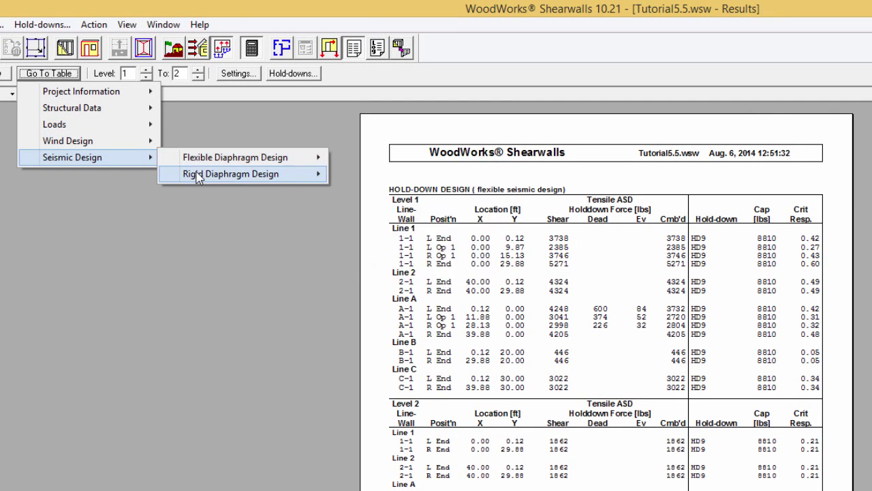
mouse_move(246, 159)
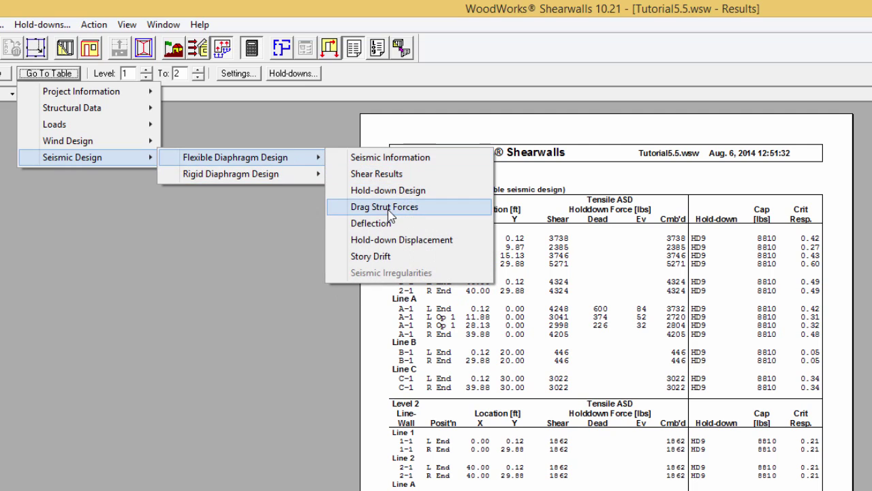
left_click(386, 191)
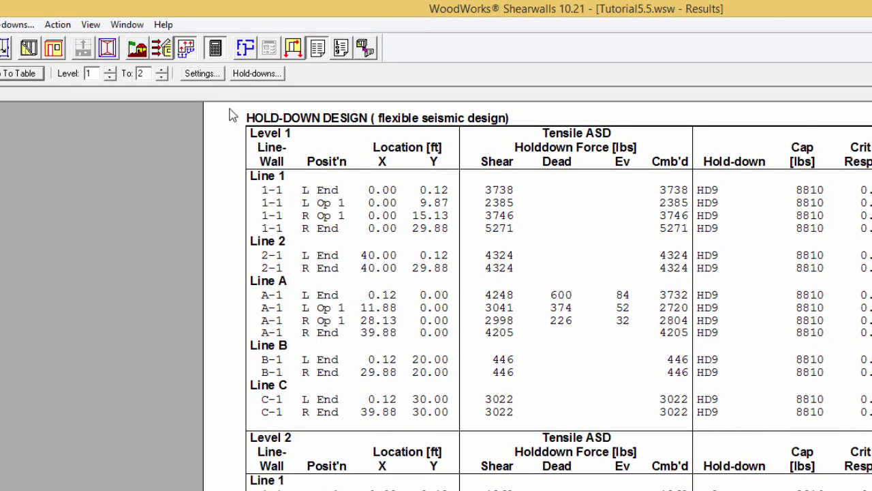
Open the elevation view of Shearline A via wall A-1.
left_click(190, 54)
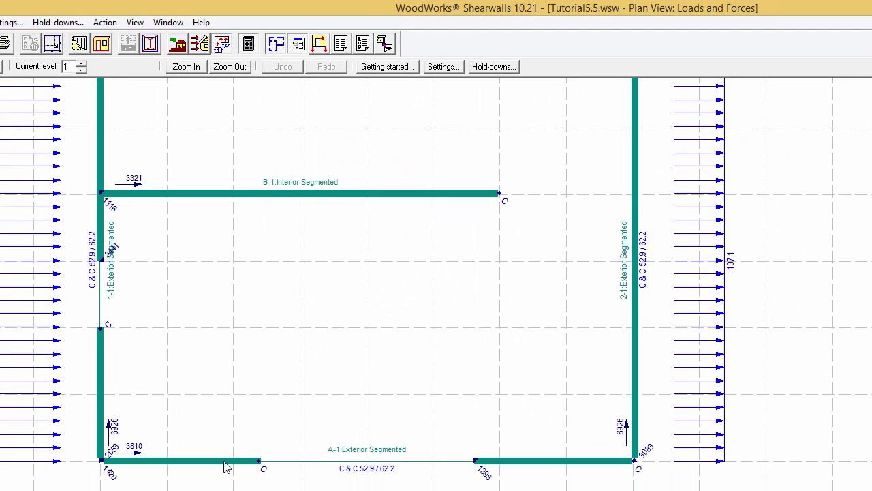
left_click(228, 467)
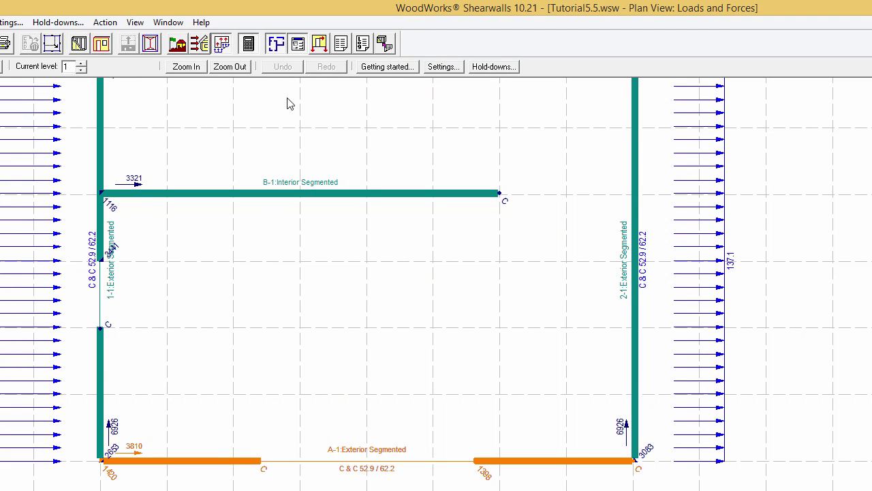
left_click(320, 45)
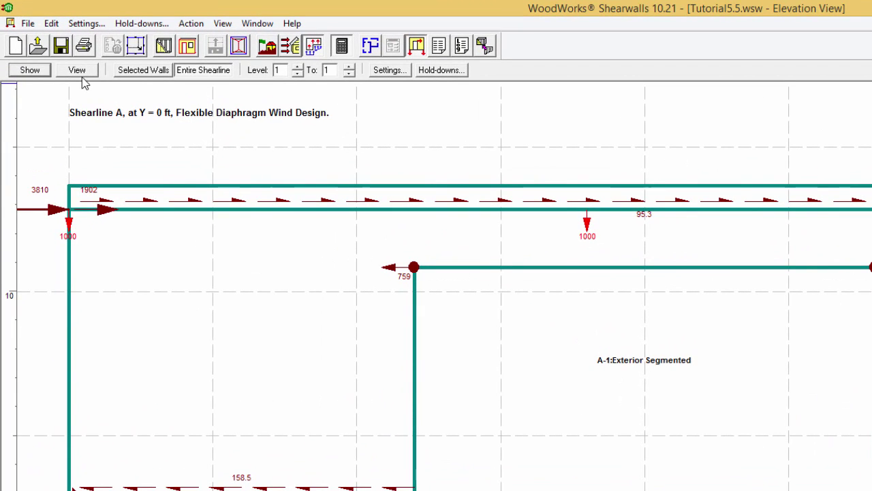
Display seismic loads acting West to East, South to North on the elevation.
left_click(42, 73)
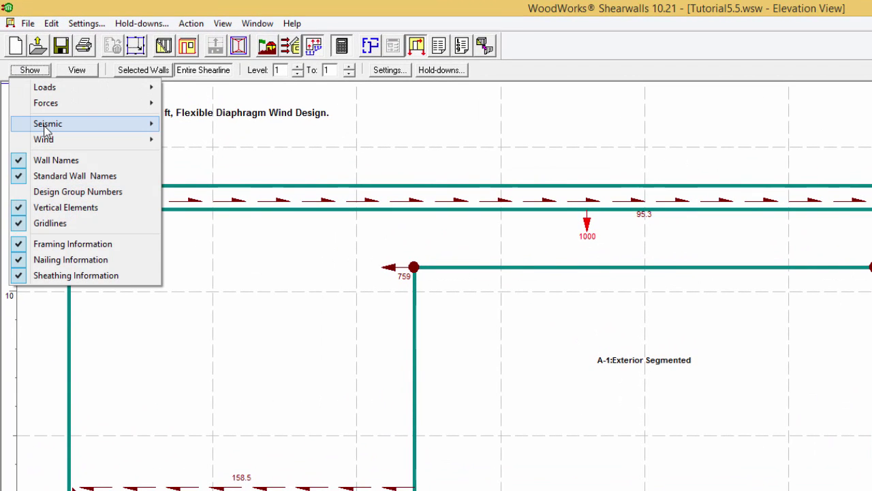
mouse_move(33, 127)
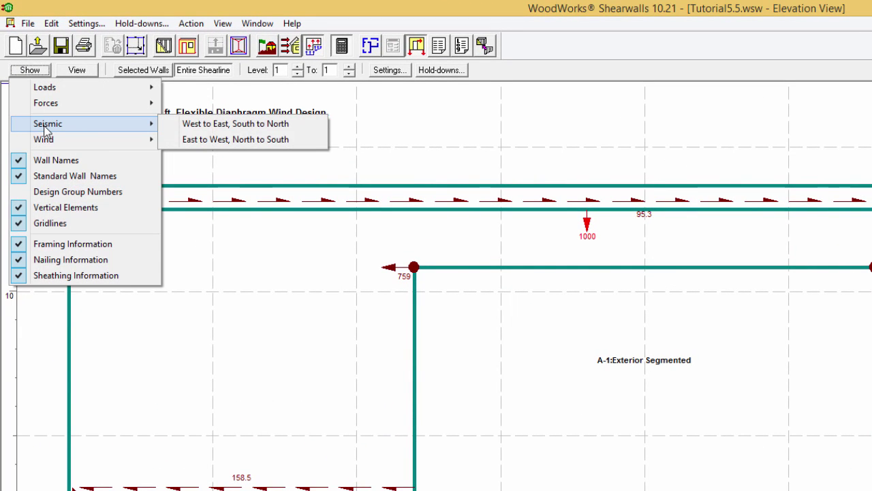
left_click(197, 124)
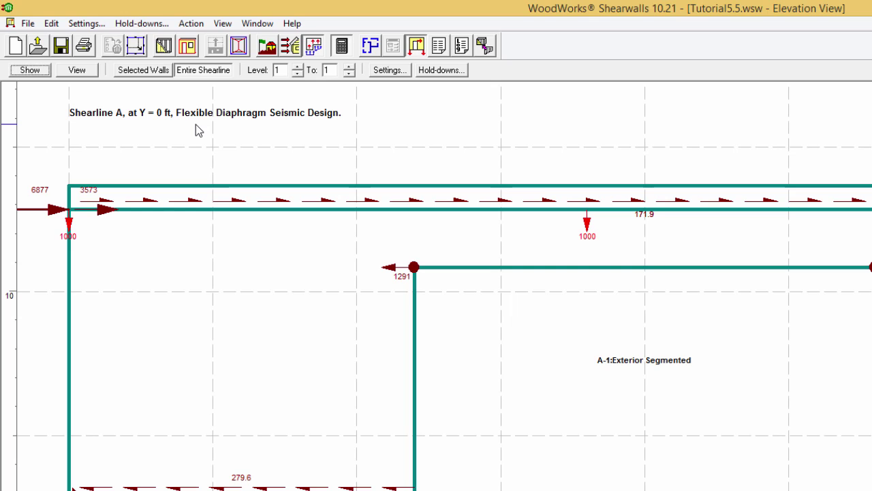
Show hold-down forces as separate shear and dead components.
left_click(30, 70)
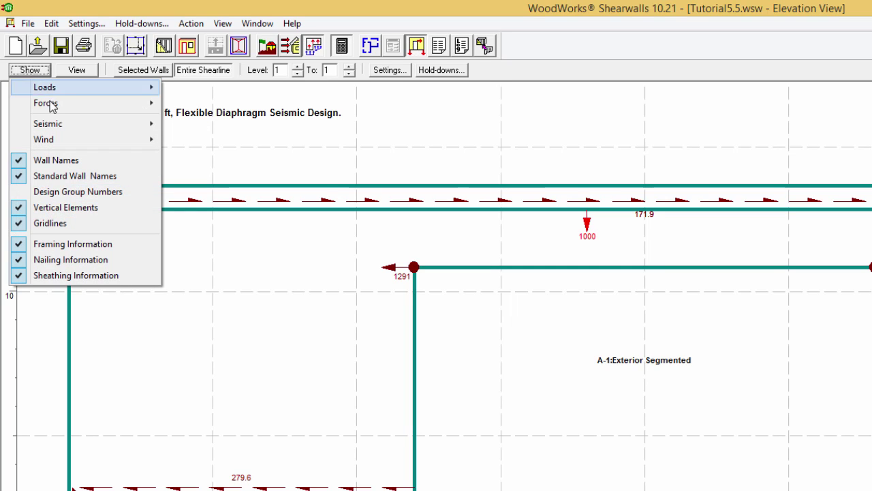
mouse_move(49, 106)
mouse_move(208, 126)
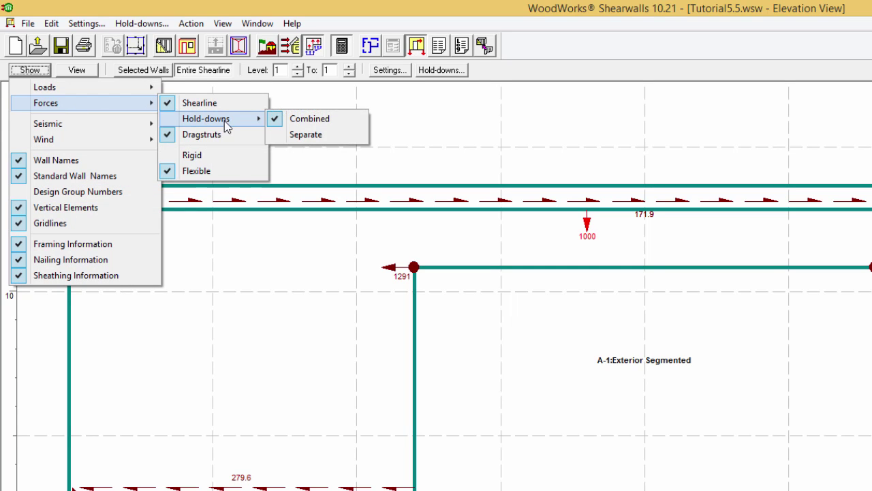
left_click(312, 135)
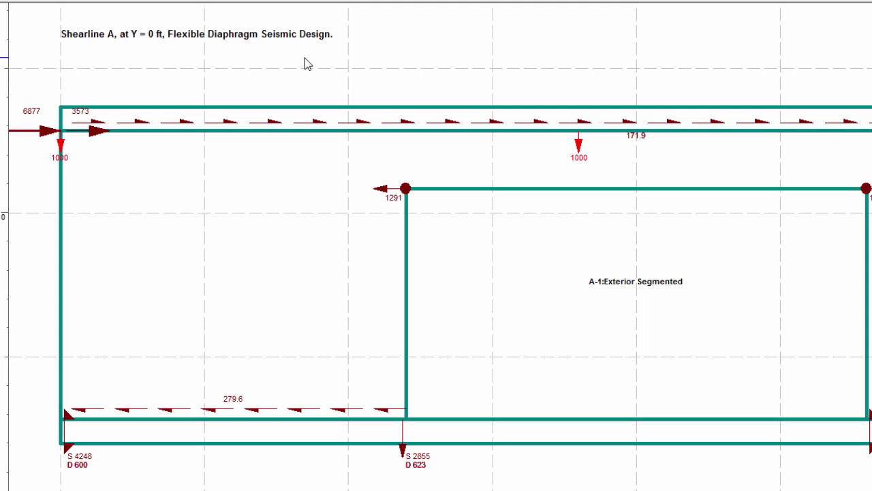
Bring up the flexible seismic Hold-down Design report to check Line A's Ev and combined forces.
left_click(191, 58)
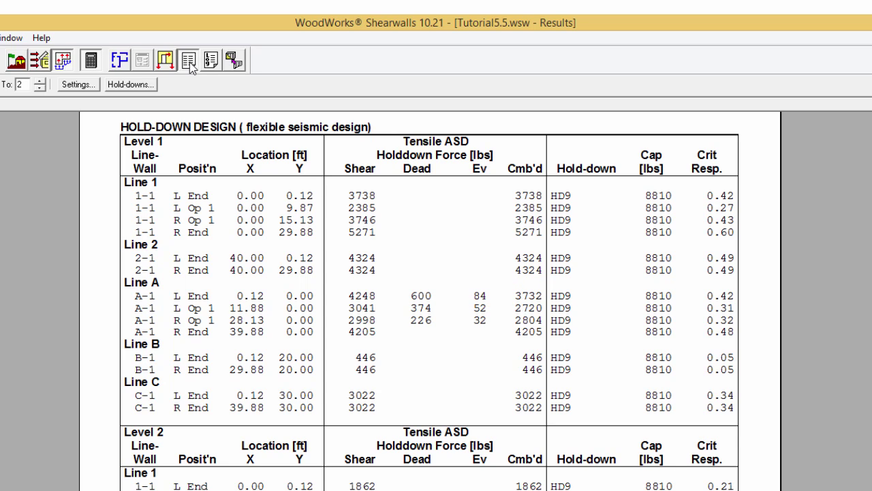
Bring back the Shearline A elevation with wall A-1's hold-down forces.
left_click(165, 63)
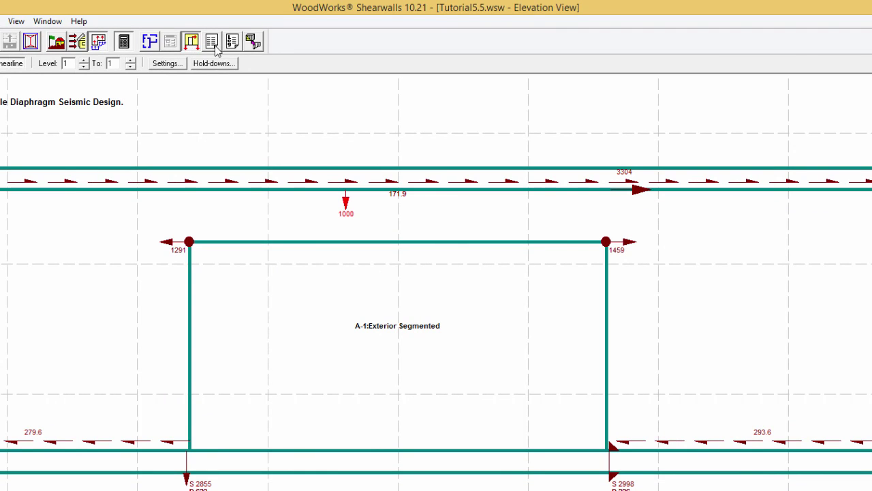
Bring up the Hold-down Design report again to compare A-1's combined forces.
left_click(215, 45)
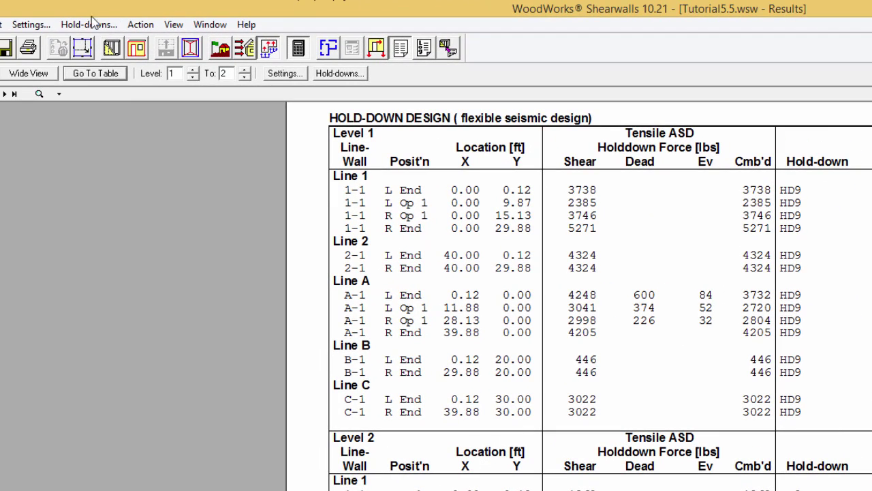
left_click(35, 24)
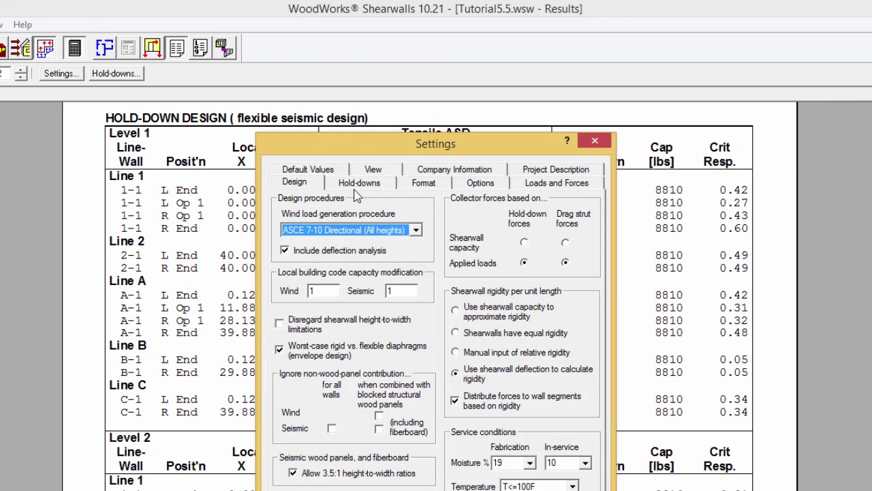
left_click(360, 186)
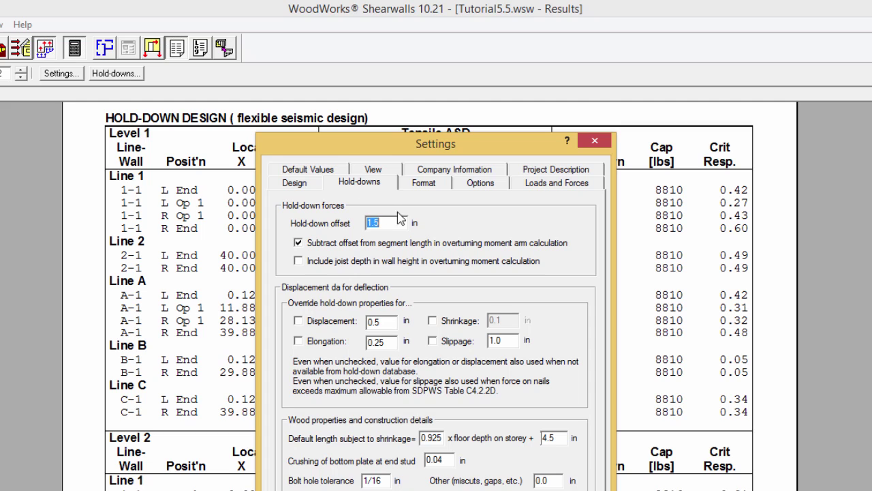
left_click(595, 141)
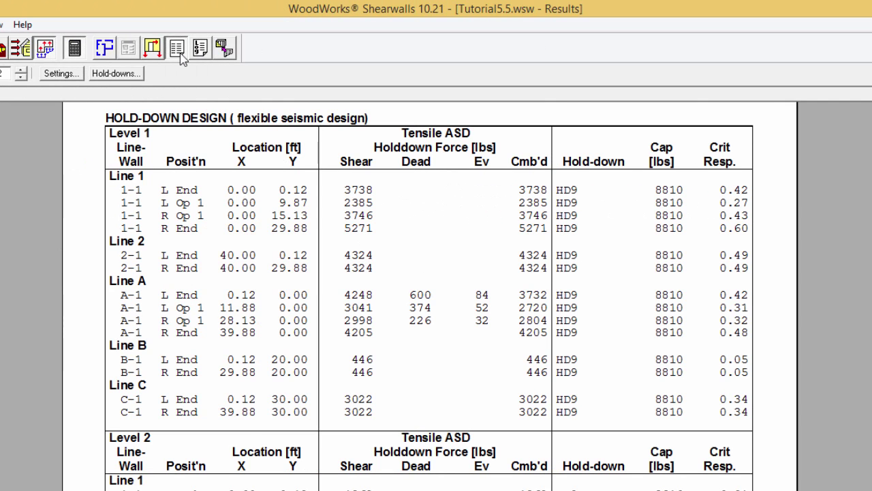
Return to the Shearline A elevation to read wall A-1's dead hold-down components.
left_click(154, 49)
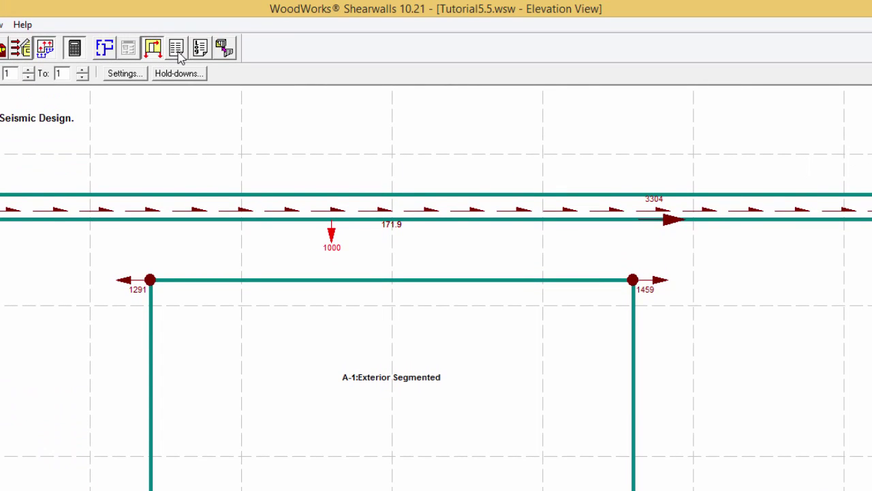
Return to the flexible seismic Hold-down Design report to check A-1's opening forces.
left_click(178, 49)
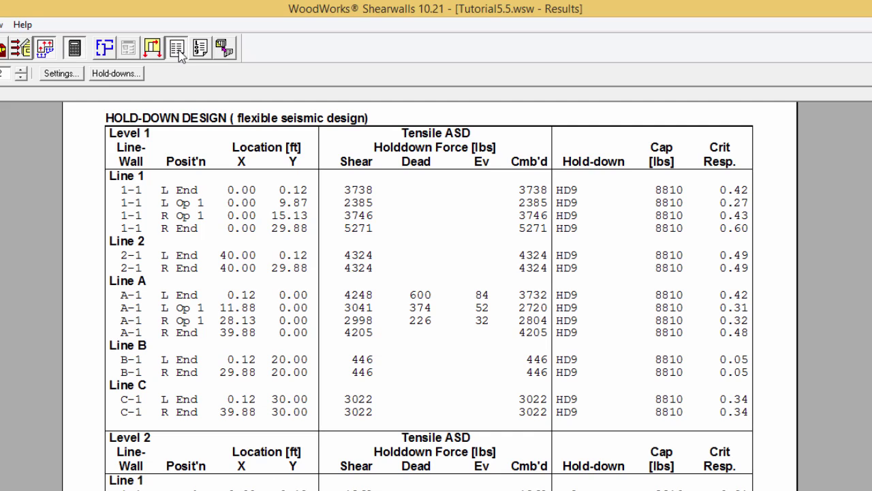
Label Shearline A hold-downs with combined forces (3732, 3530, 2804), then redisplay the Hold-down Design results.
left_click(152, 49)
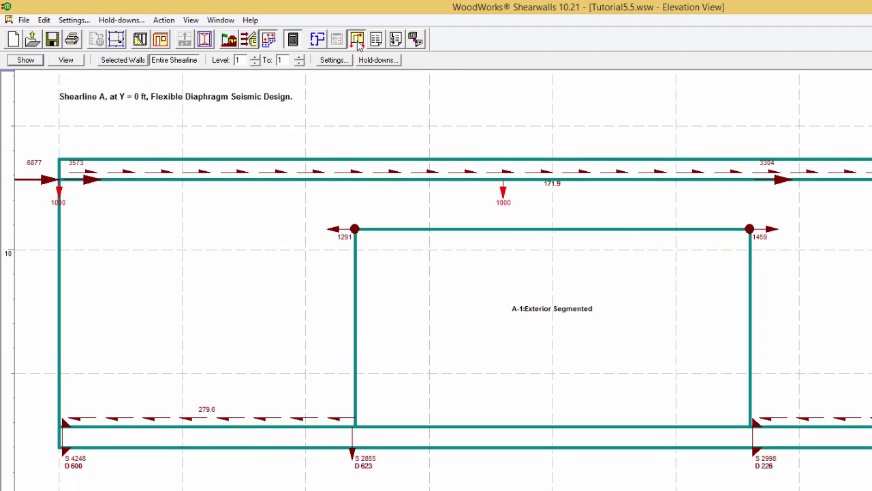
left_click(29, 62)
mouse_move(107, 88)
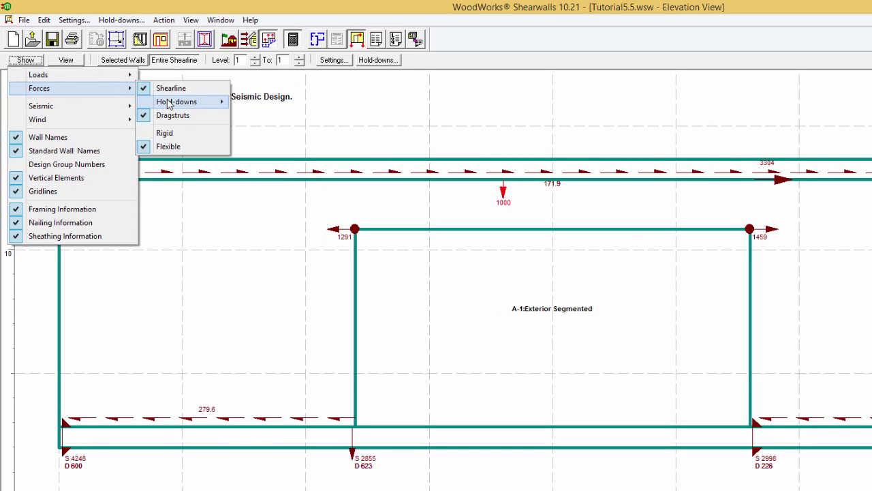
mouse_move(169, 103)
left_click(257, 102)
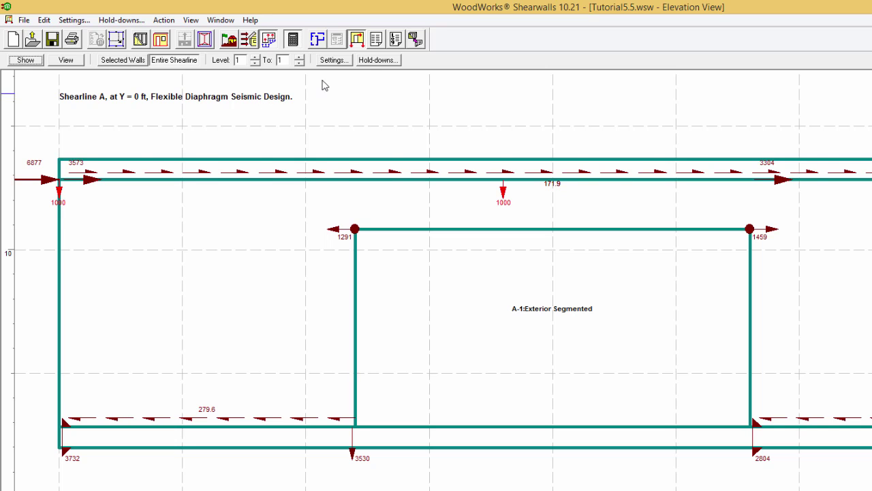
left_click(375, 39)
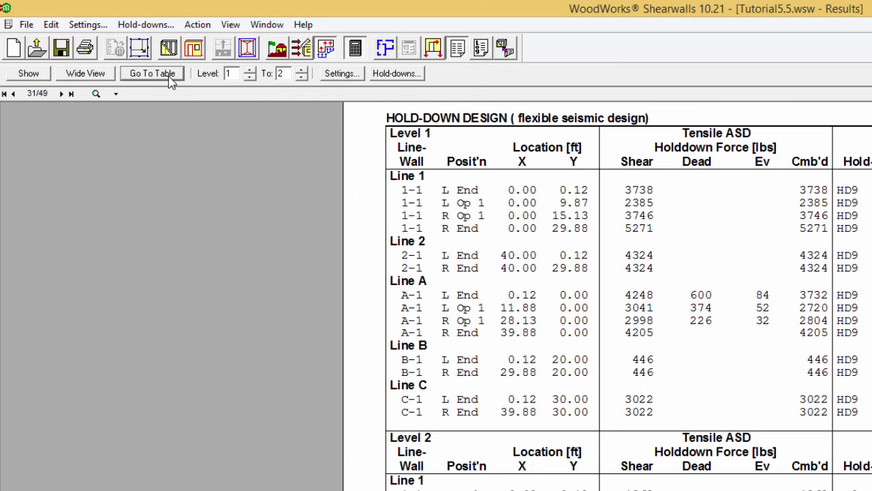
Jump to the Flexible Diaphragm Design Story Drift table, showing level 1 max dx of 1.16 in.
left_click(171, 80)
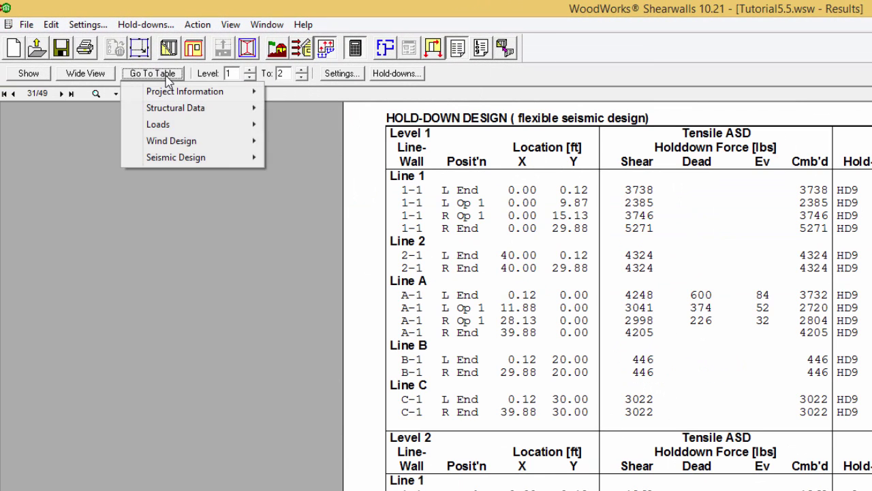
mouse_move(174, 161)
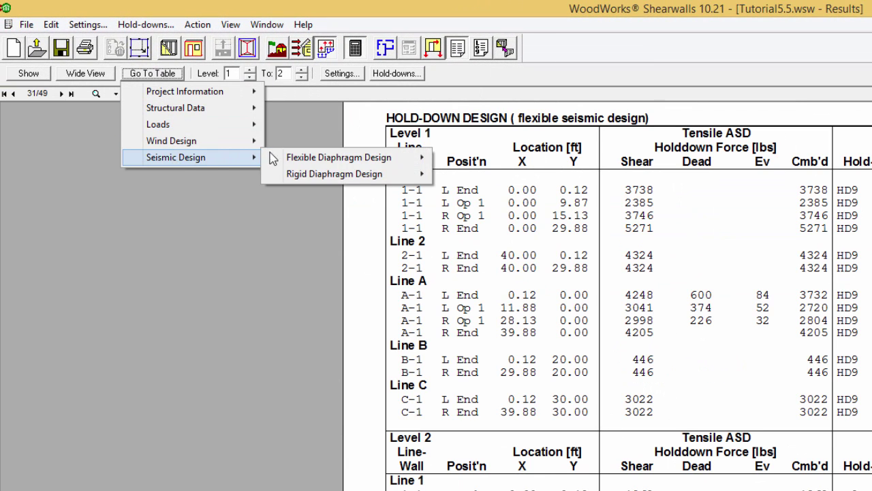
mouse_move(367, 166)
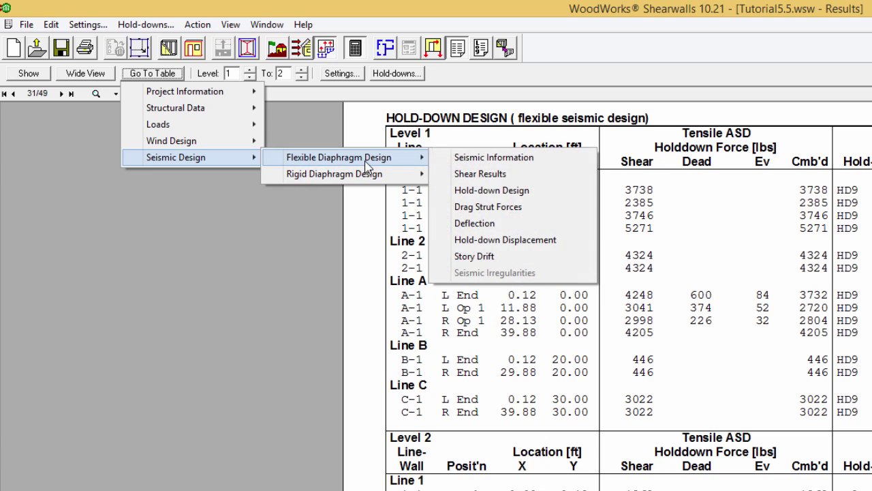
left_click(474, 256)
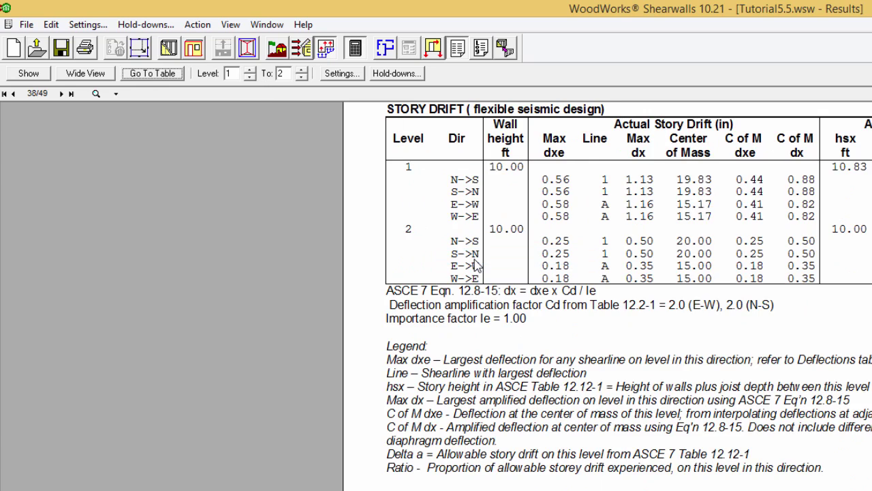